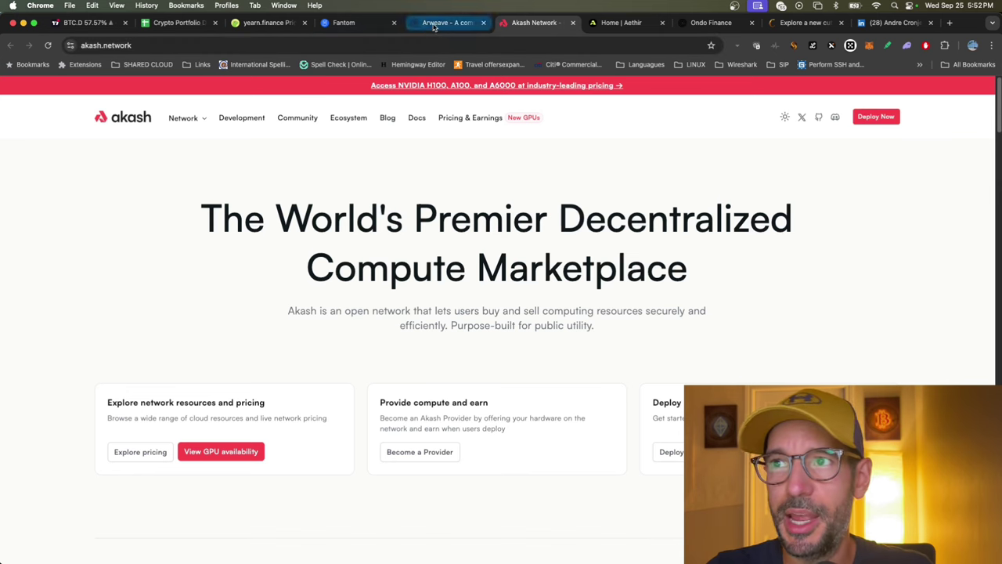
Step: Return to the portfolio spreadsheet and check AKT's percentage below its all-time high on the Intermediate sheet
left_click(261, 25)
left_click(185, 25)
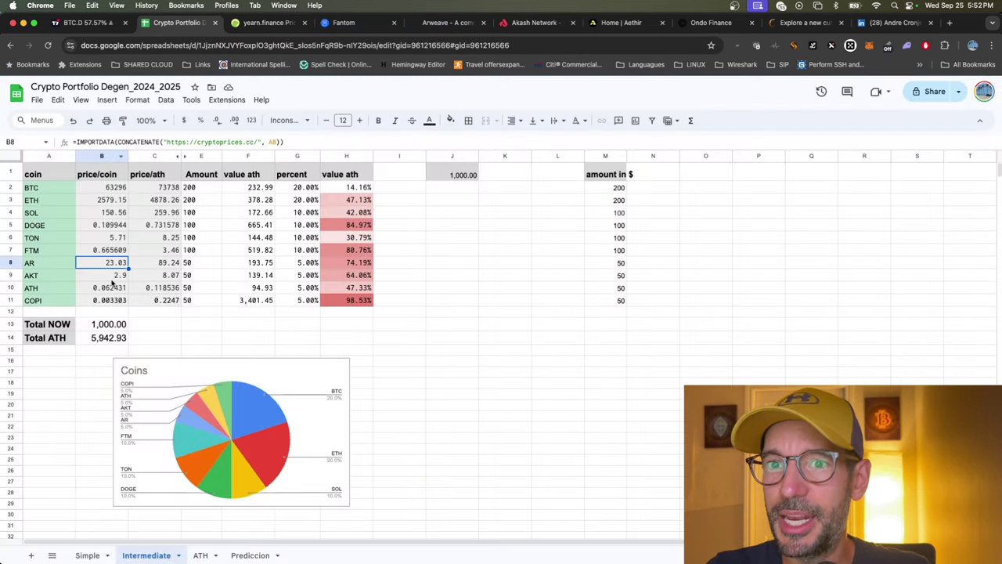
left_click(366, 277)
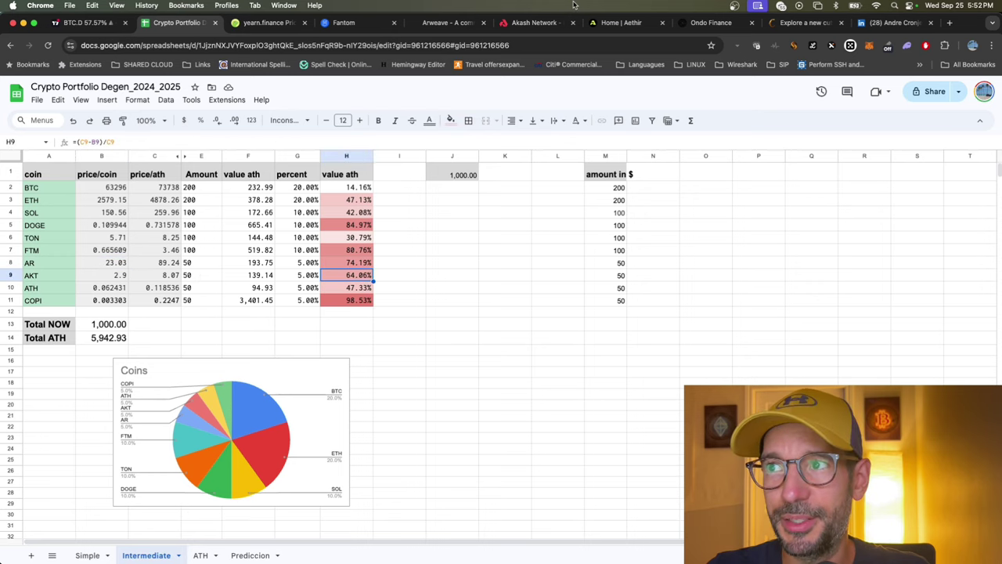
Step: View the Aethir home page, and compare the percentages below all-time high of ATH and TON in the portfolio spreadsheet
left_click(635, 23)
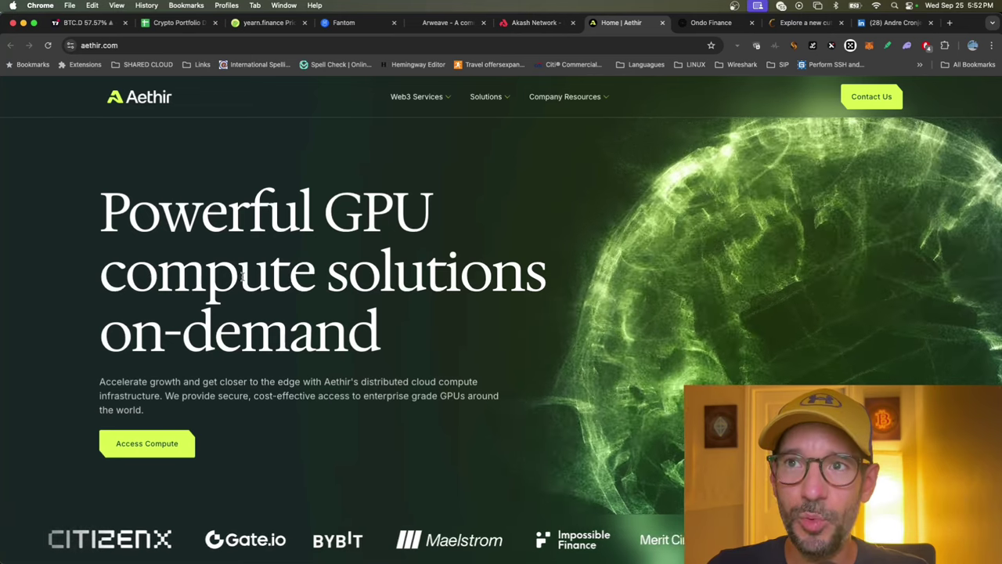
left_click(183, 22)
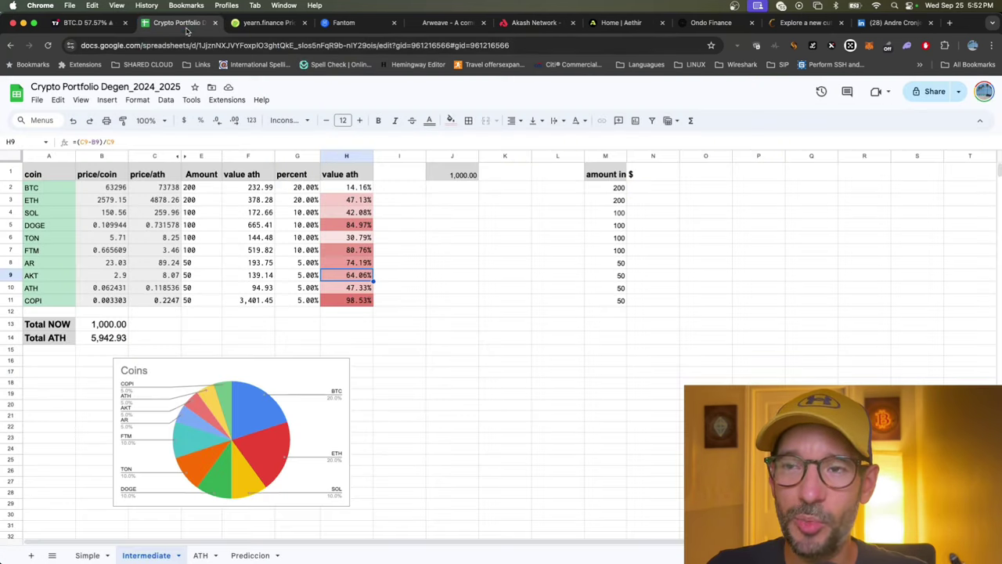
left_click(349, 289)
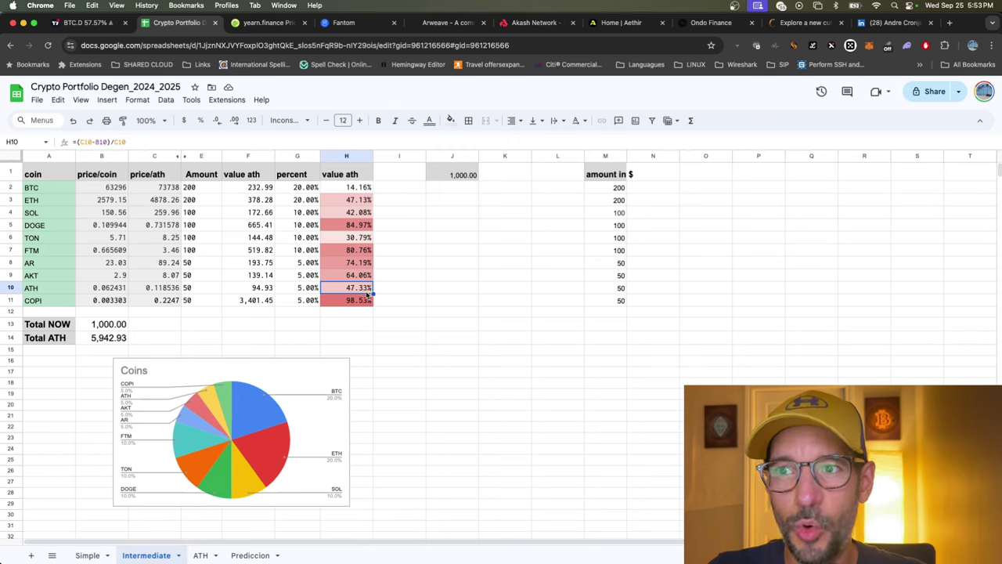
left_click(360, 239)
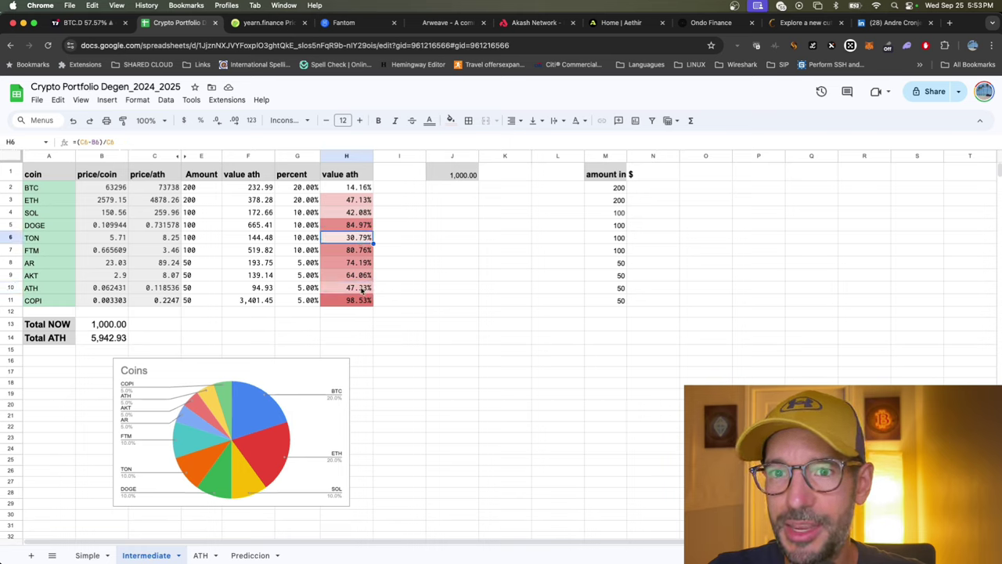
left_click(362, 289)
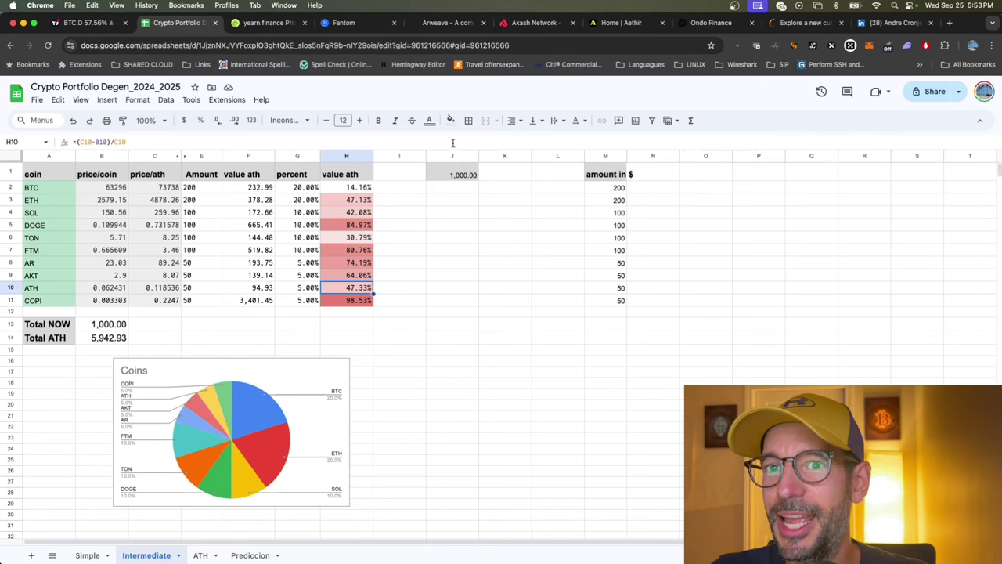
Step: Look through the Cornucopias game website down to its community section
left_click(807, 22)
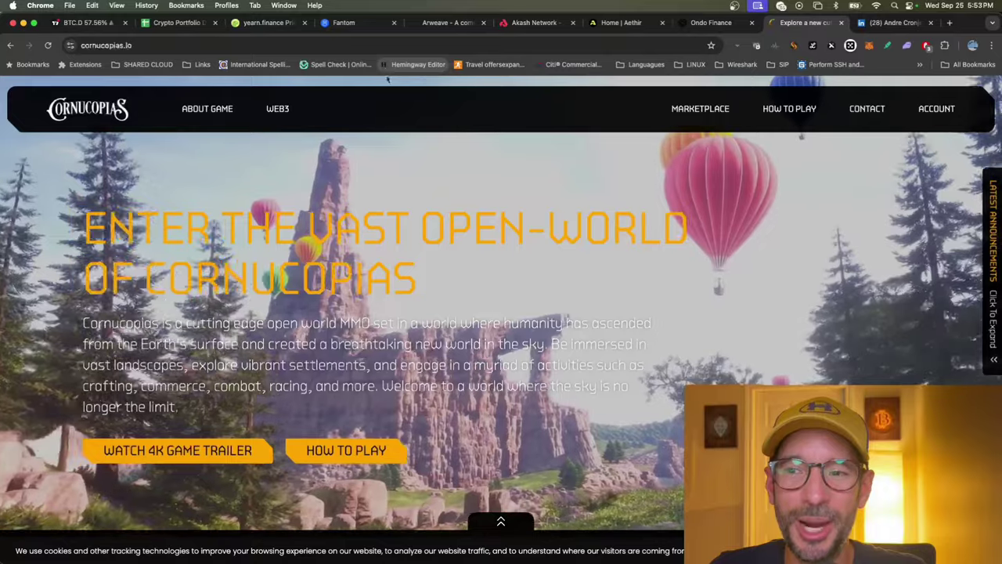
scroll(495, 227, "down", 5)
scroll(495, 226, "down", 5)
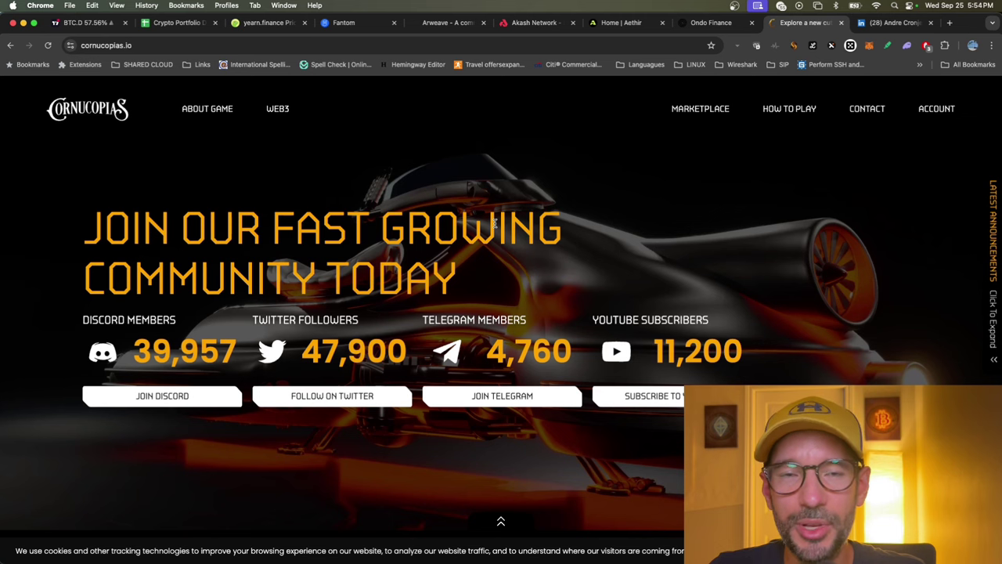
Step: Return to the portfolio spreadsheet and check COPI's percentage below its all-time high and the Total NOW amount
left_click(265, 22)
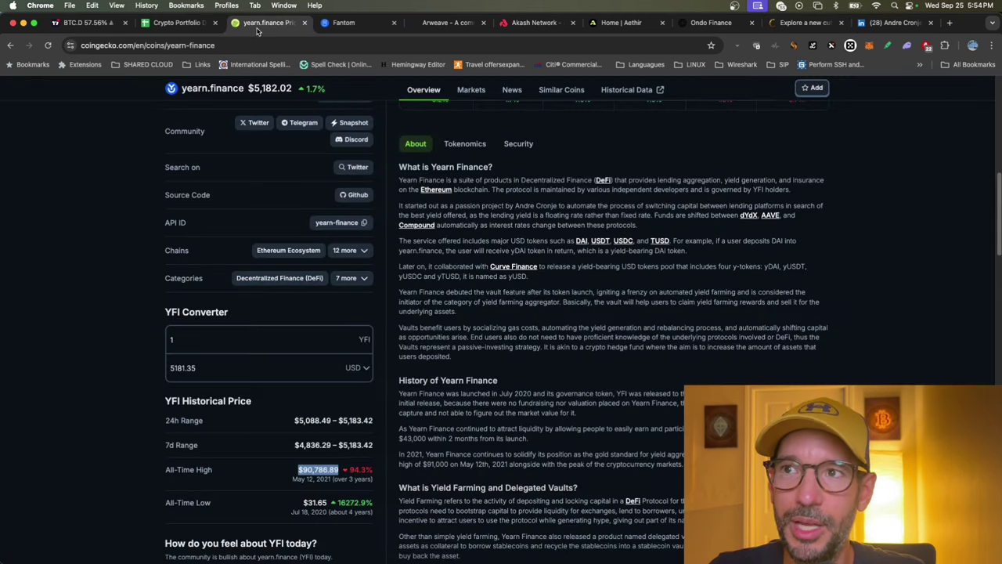
left_click(176, 22)
left_click(360, 302)
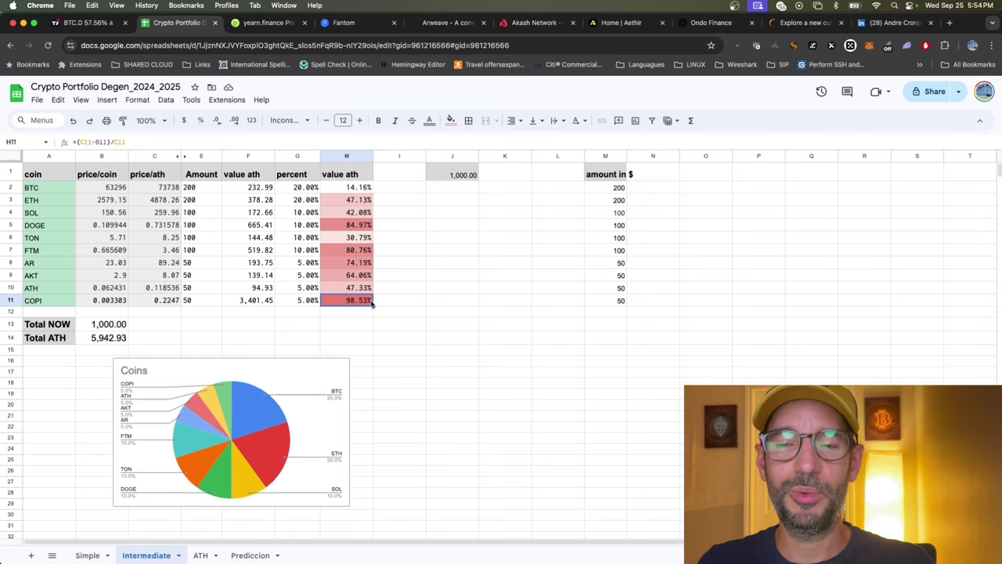
left_click(112, 327)
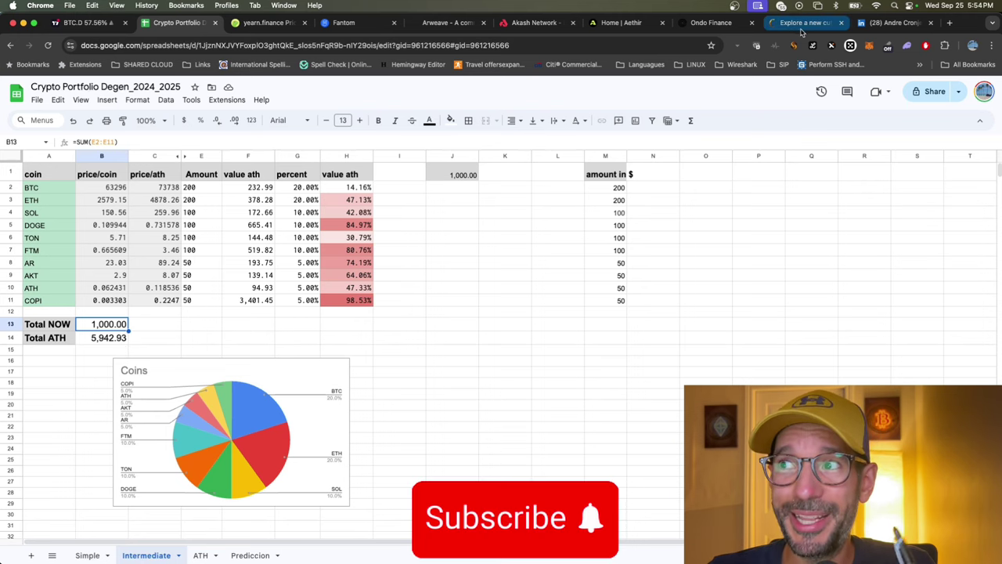
Step: Examine the Ondo Finance home page and look through the channel's list of crypto videos
left_click(712, 22)
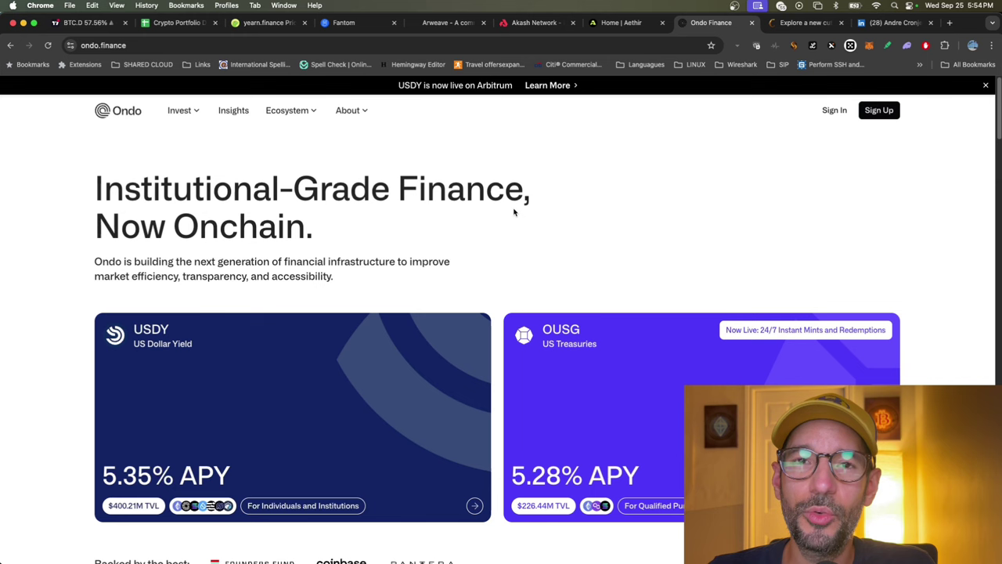
scroll(514, 213, "down", 3)
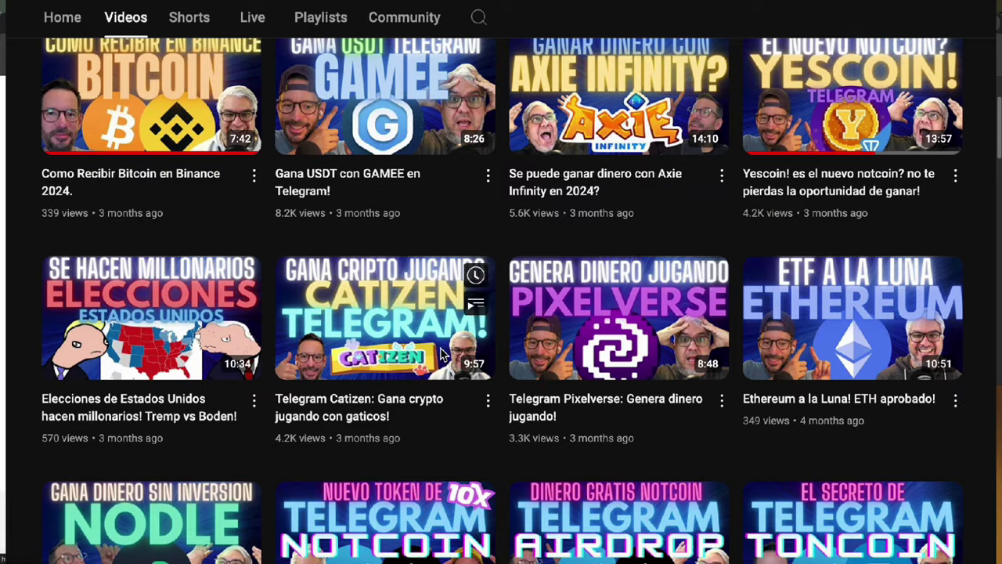
scroll(437, 365, "down", 5)
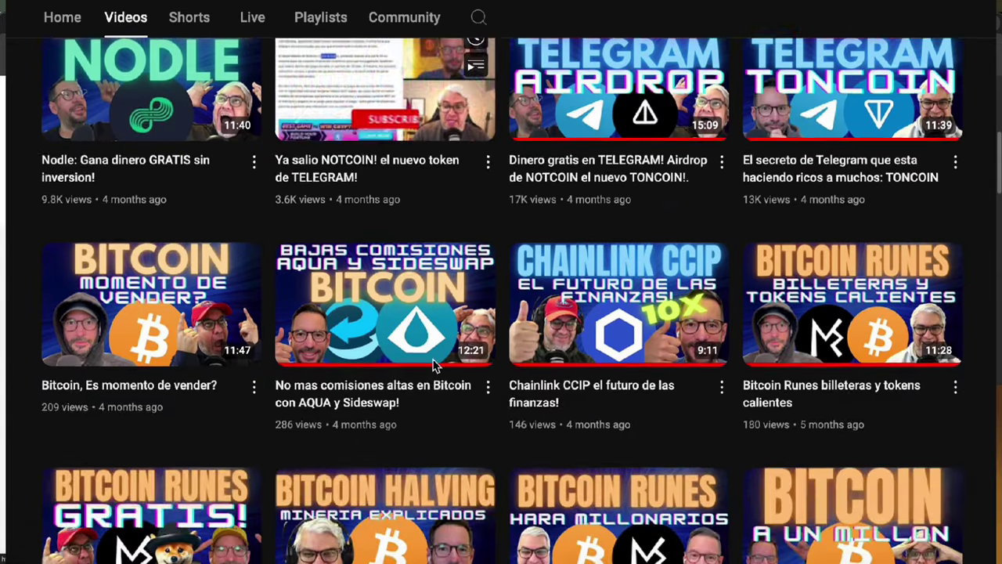
scroll(436, 365, "down", 6)
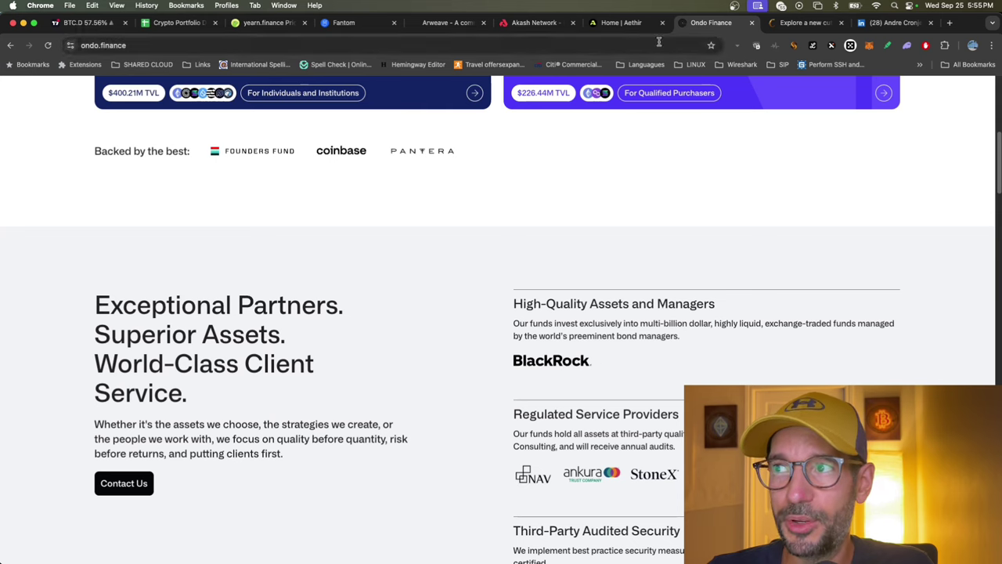
Step: Read through Chainlink's cross-chain page, including its token transfer and Risk Management Network sections
left_click(259, 26)
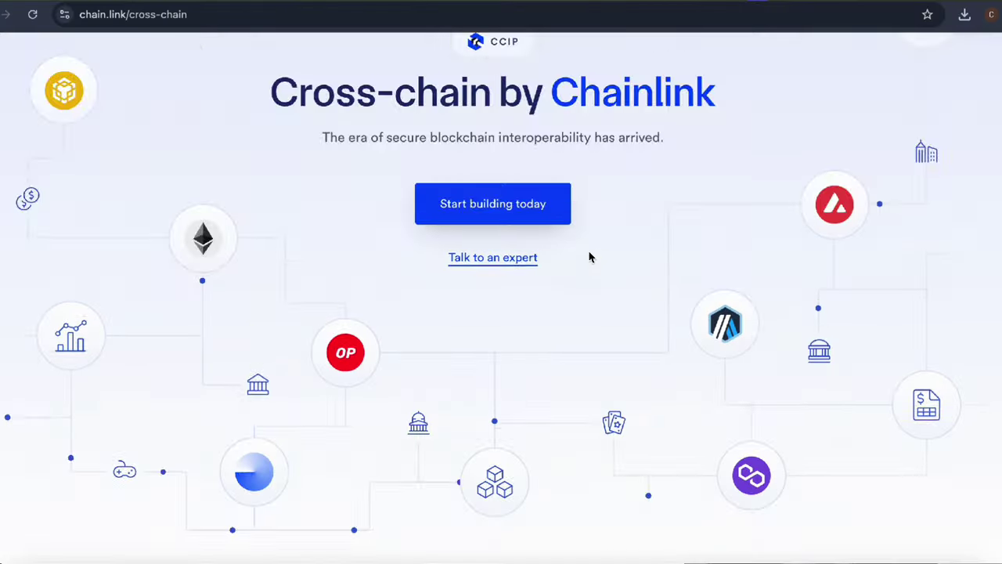
scroll(591, 257, "down", 10)
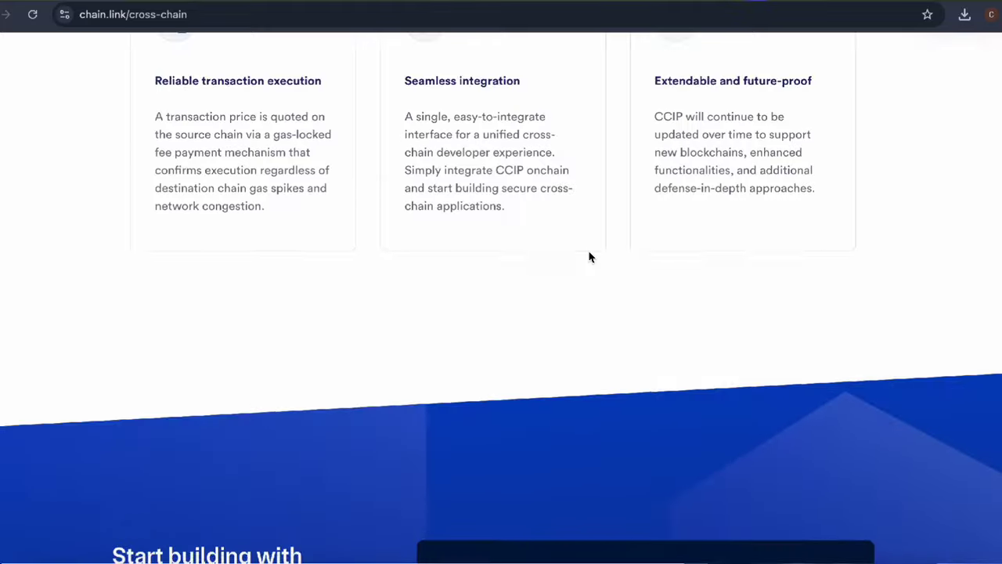
scroll(591, 257, "down", 15)
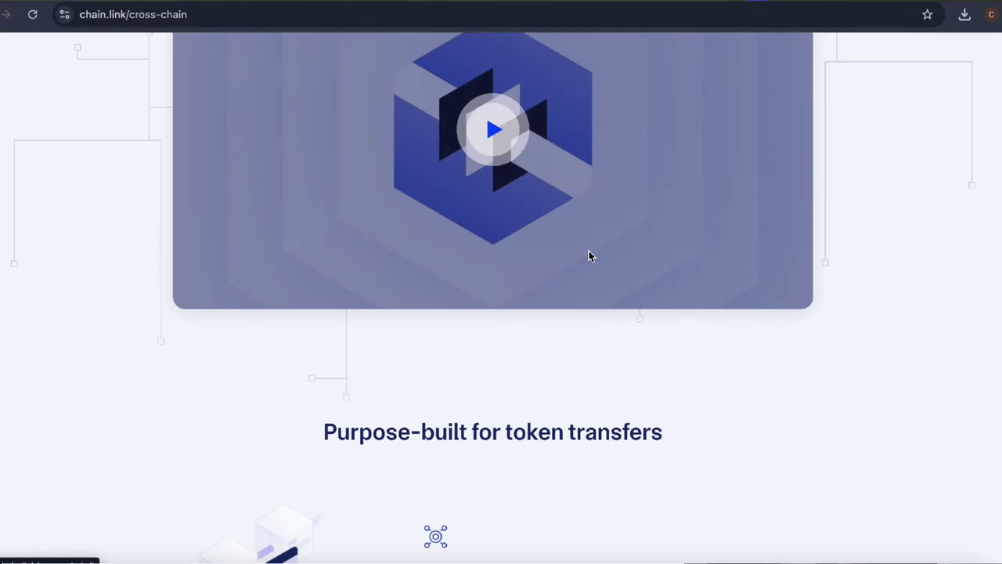
scroll(590, 252, "down", 15)
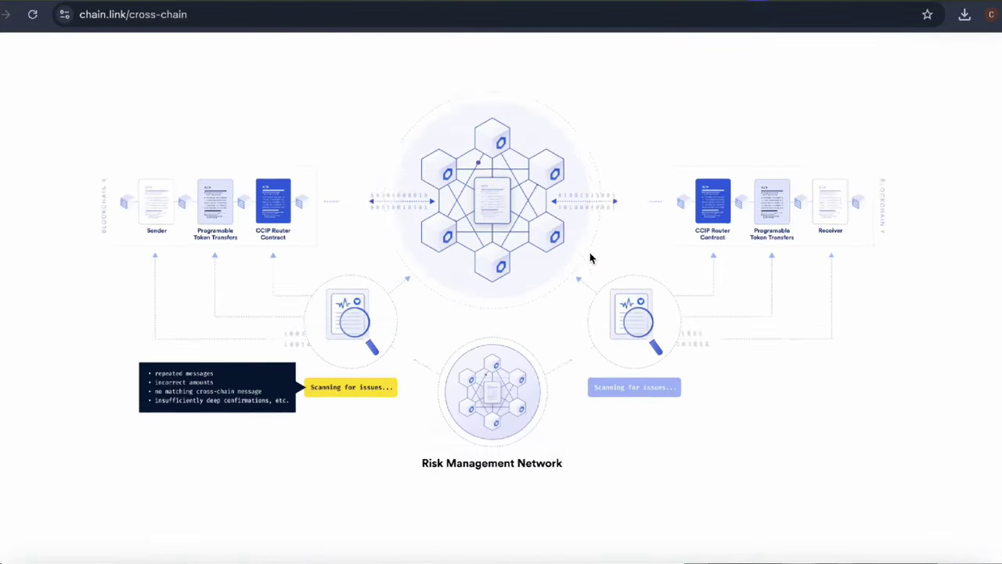
scroll(592, 260, "down", 15)
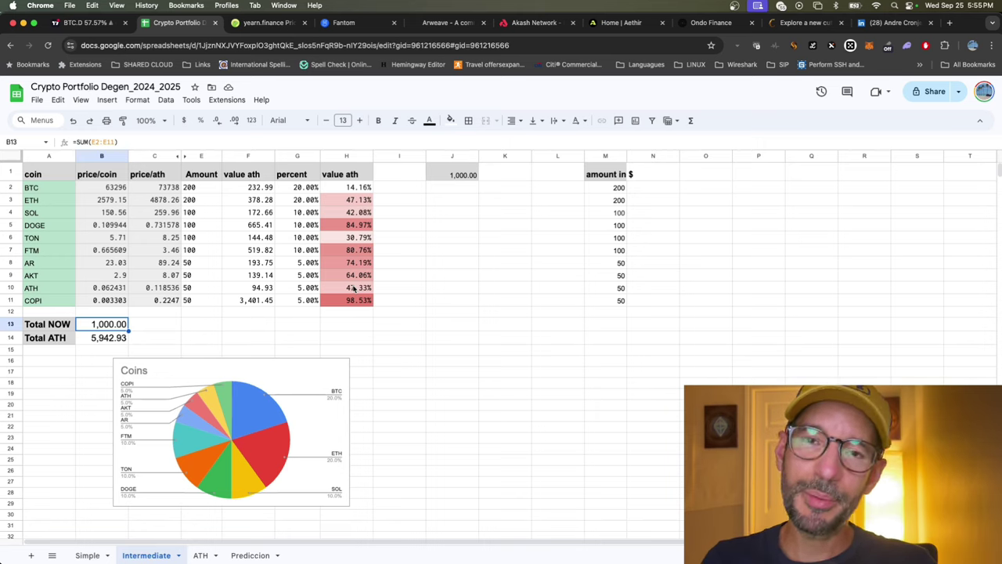
Step: On the ATH sheet of the portfolio spreadsheet, examine each coin's X return multiple from BTC through COPI
left_click(201, 556)
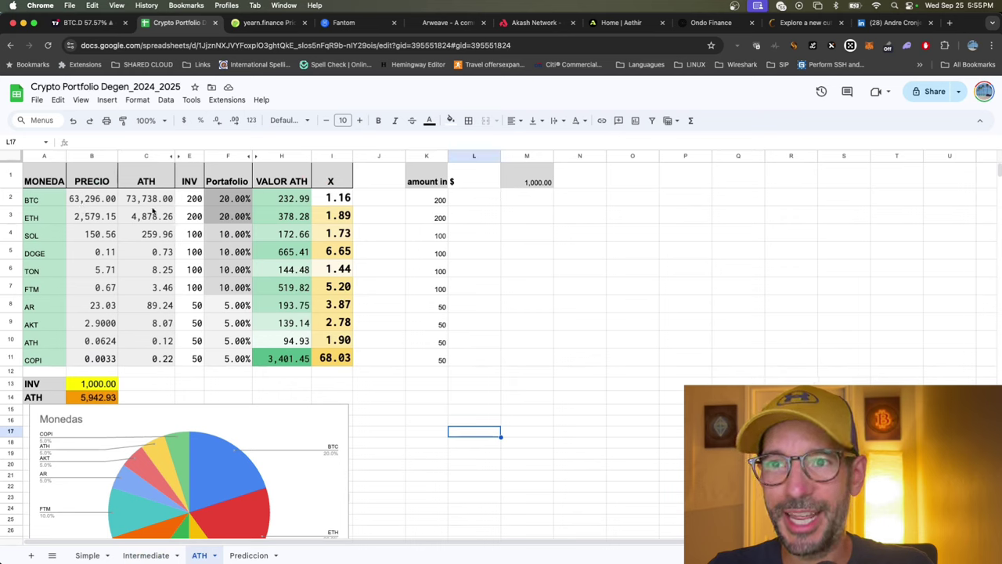
left_click(341, 219)
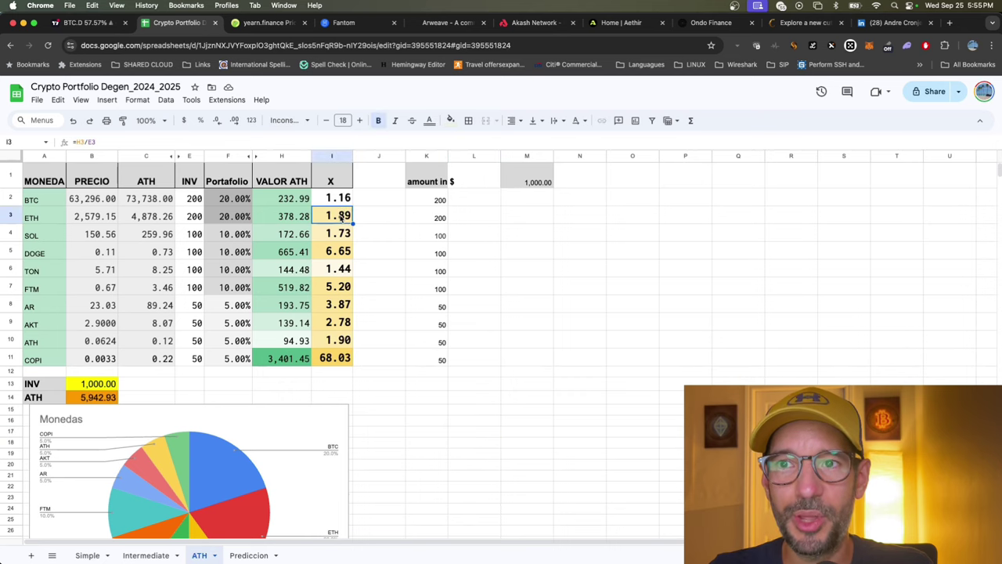
left_click(338, 204)
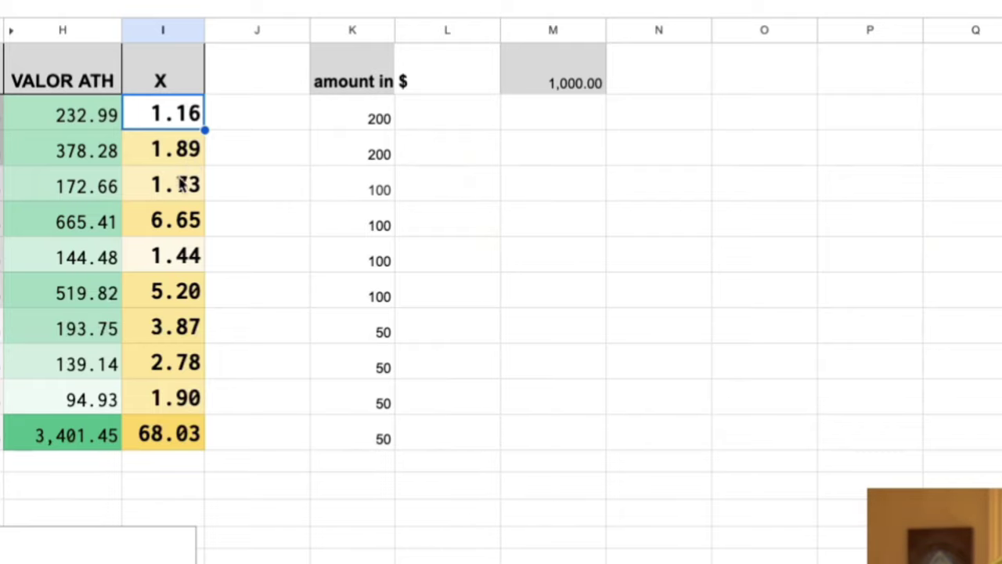
left_click(157, 191)
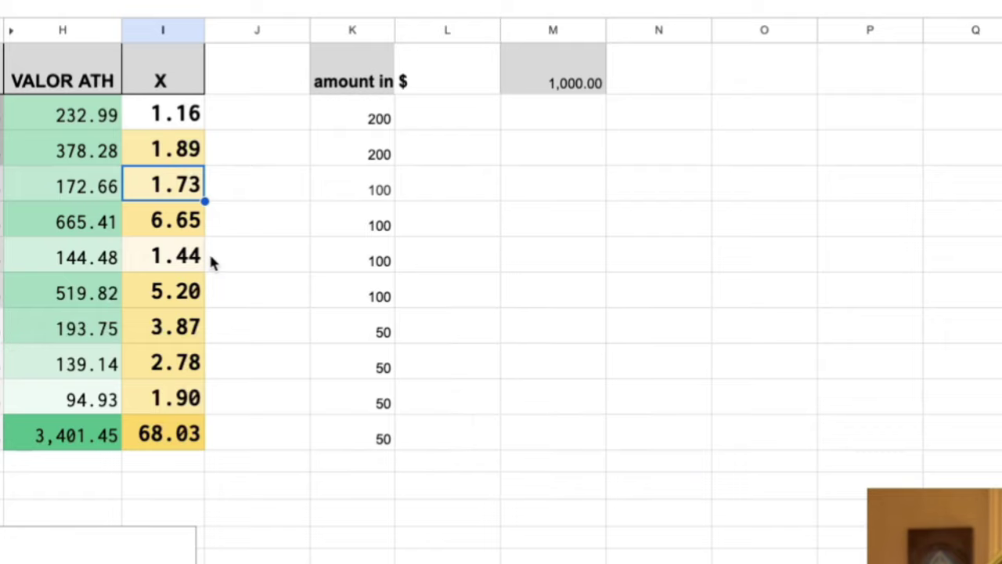
left_click(159, 225)
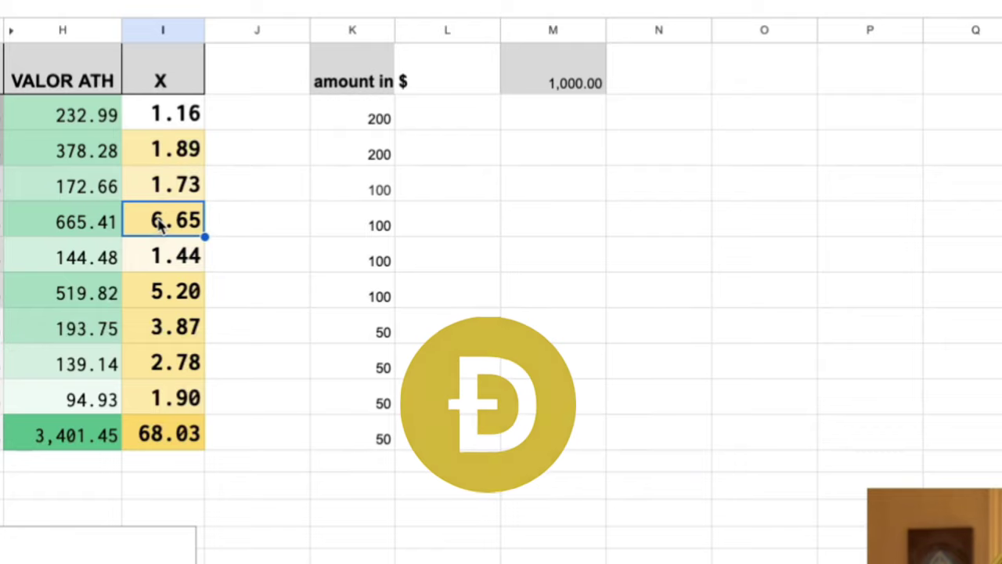
left_click(153, 267)
left_click(183, 293)
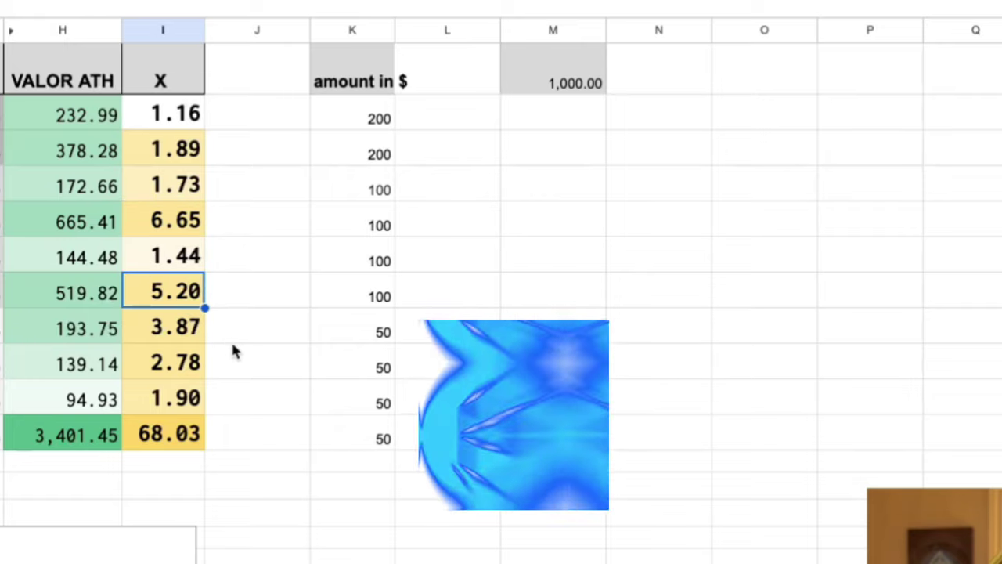
left_click(179, 337)
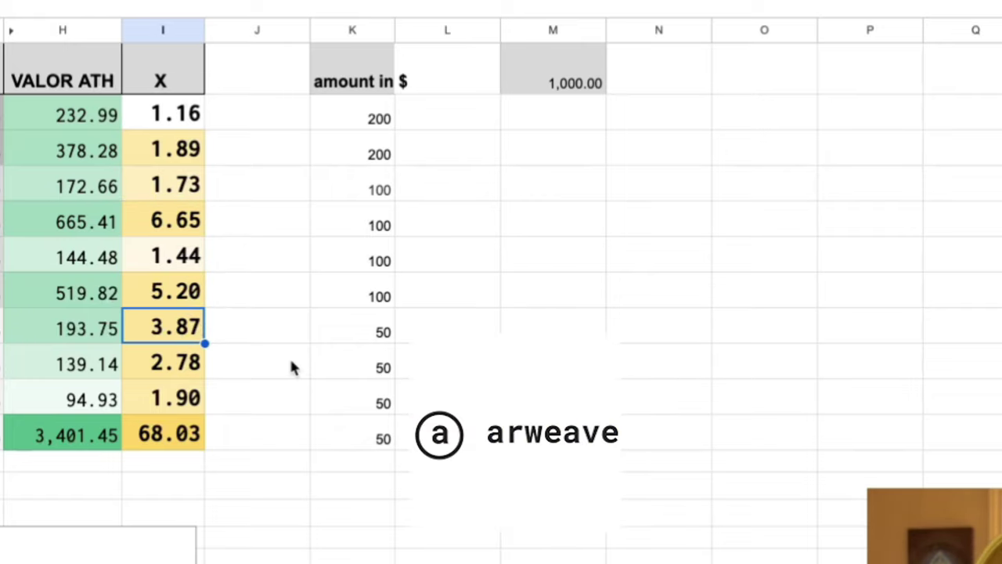
left_click(184, 366)
left_click(163, 401)
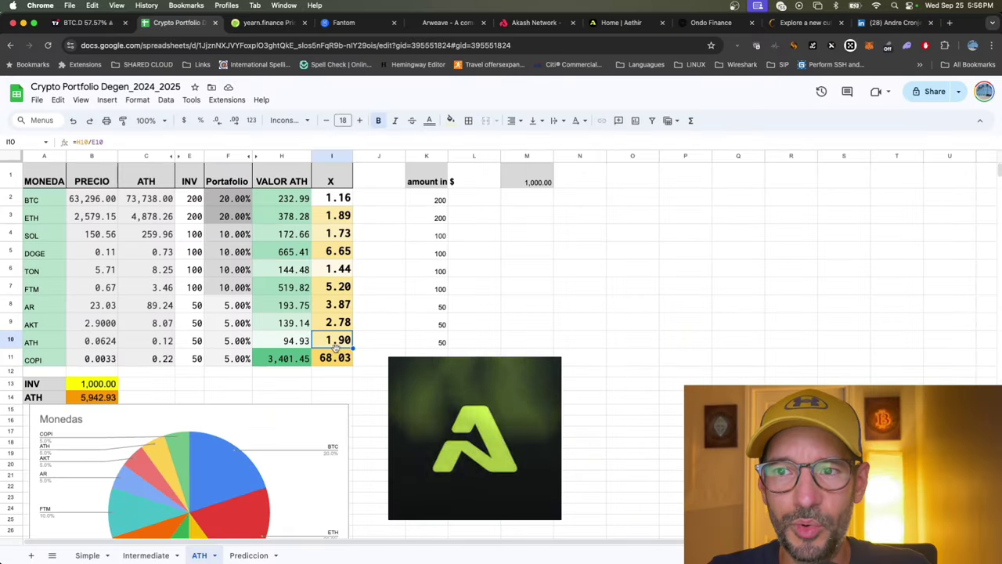
left_click(338, 362)
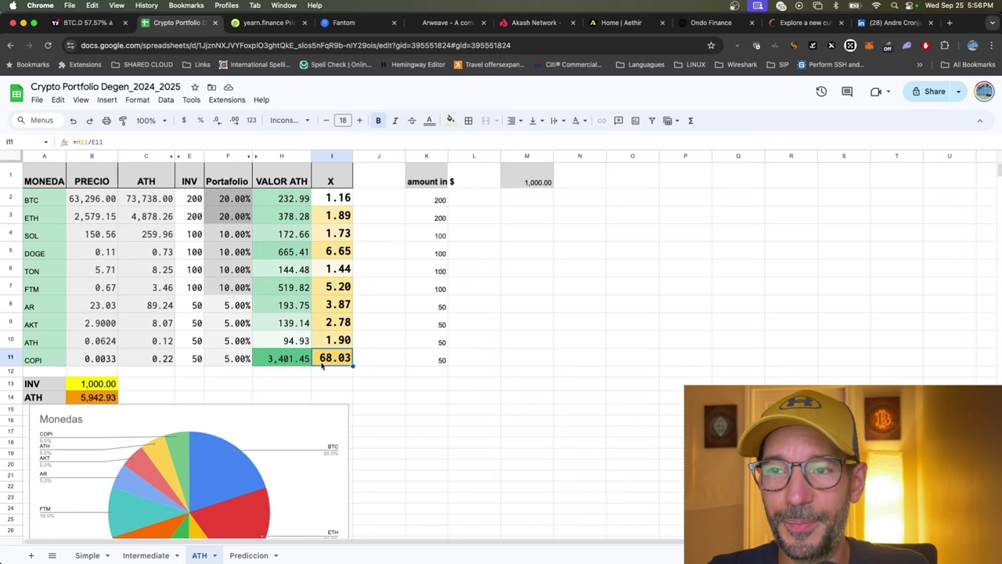
scroll(292, 444, "down", 1)
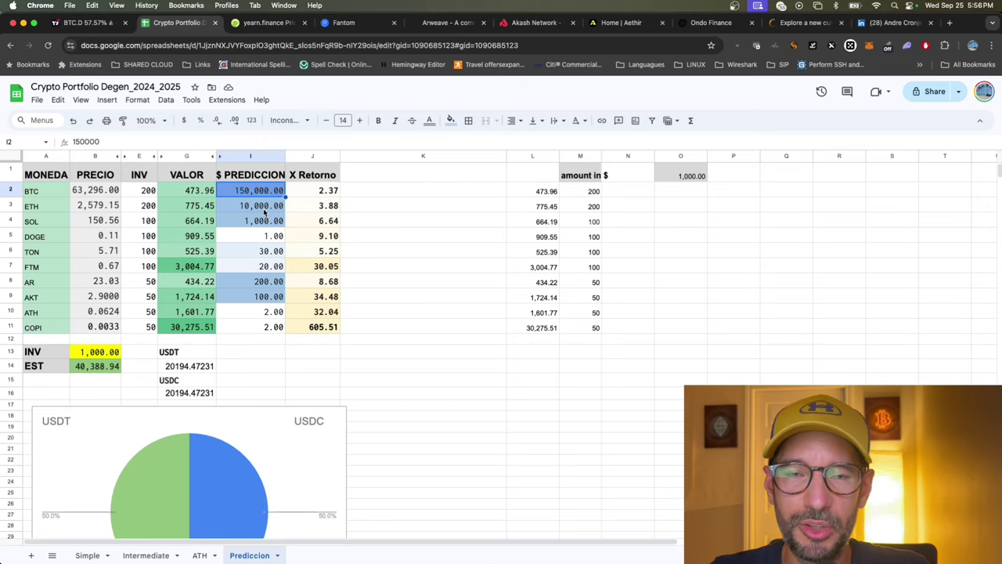
Step: On the Prediccion sheet, review the predicted prices of ETH and SOL and the USDT share of the estimated total
left_click(264, 208)
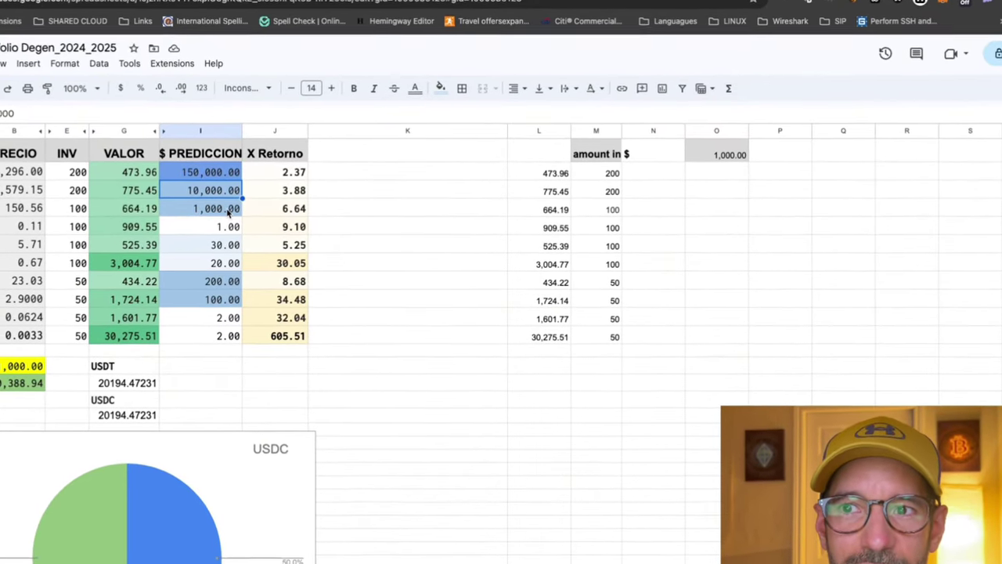
left_click(228, 210)
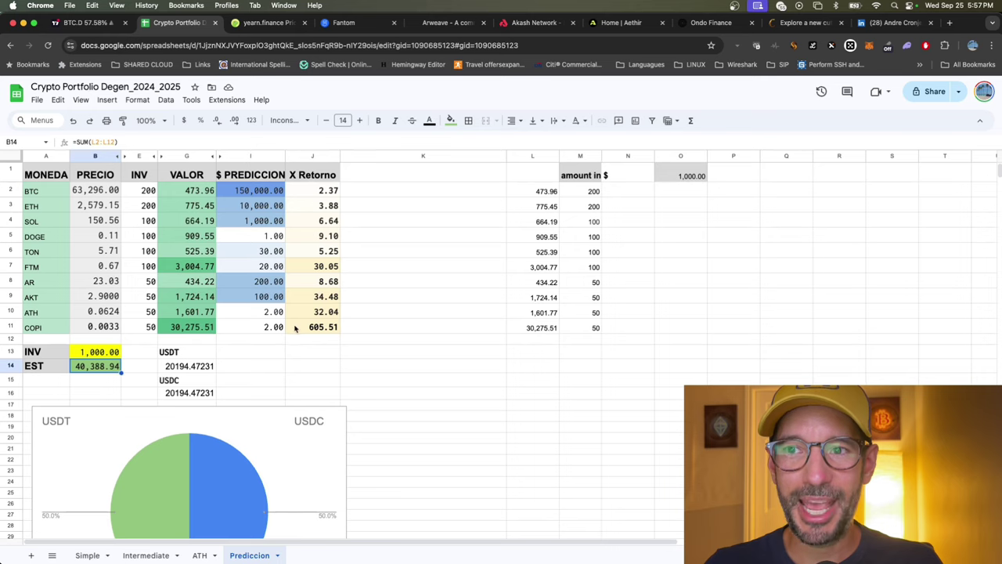
scroll(297, 328, "down", 1)
scroll(297, 328, "down", 1)
scroll(297, 328, "up", 2)
scroll(297, 328, "down", 2)
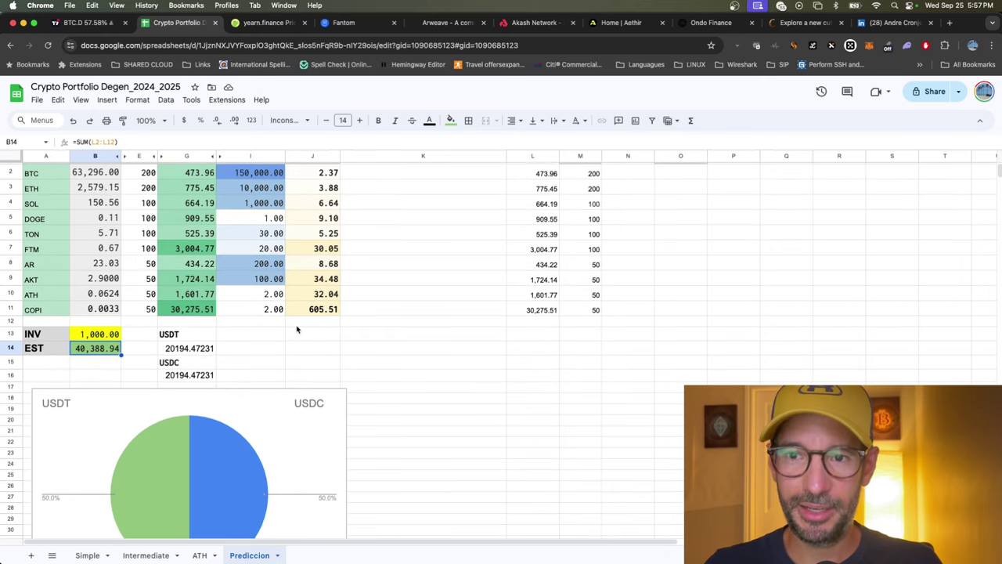
left_click(186, 339)
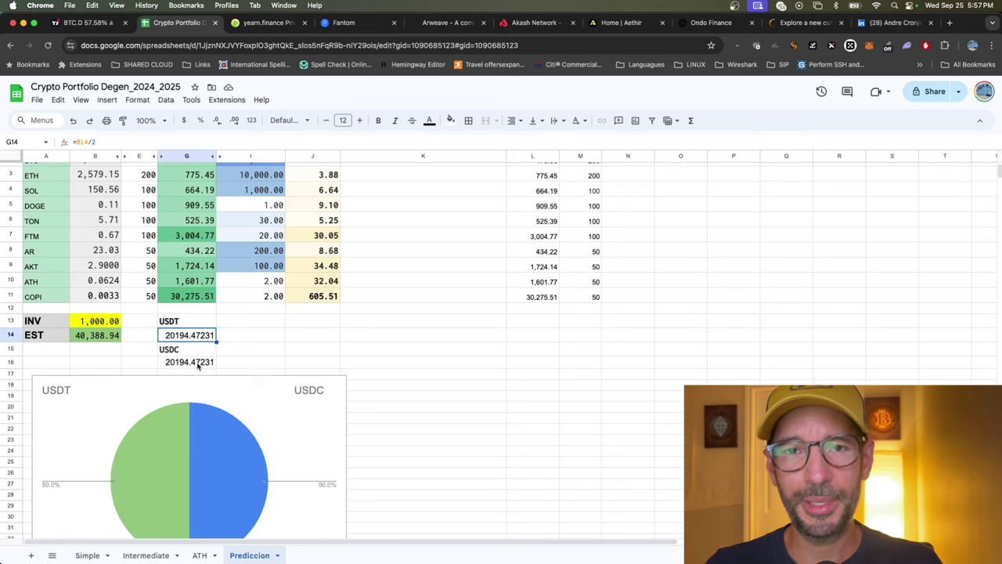
Step: Review the USDC share of the estimated total and the coin predictions above it on the Prediccion sheet
left_click(202, 363)
scroll(233, 276, "up", 2)
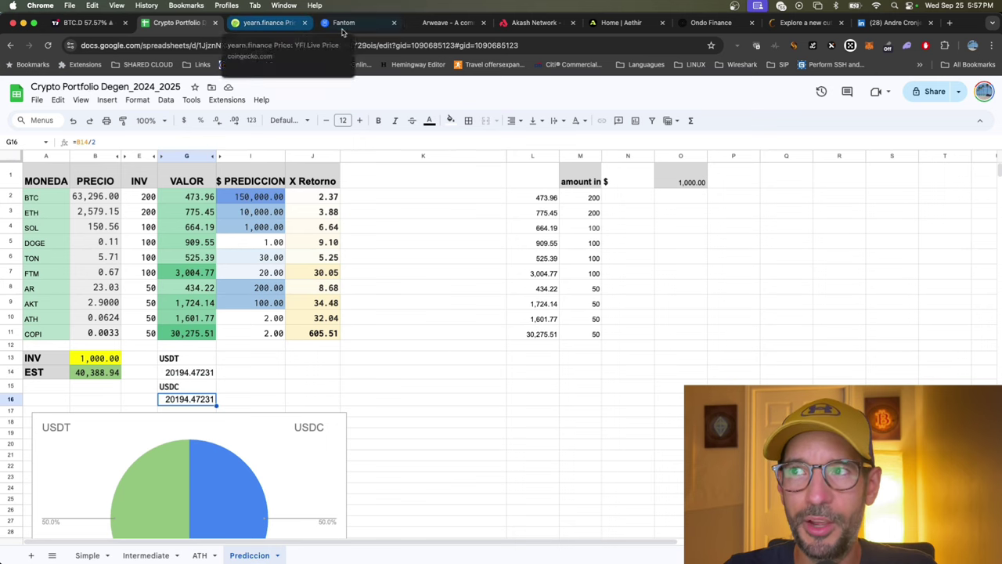
Step: Go back to the Top 10 portfolio on CoinGecko and look through its coins from Bitcoin to Cornucopias
left_click(251, 29)
left_click(11, 45)
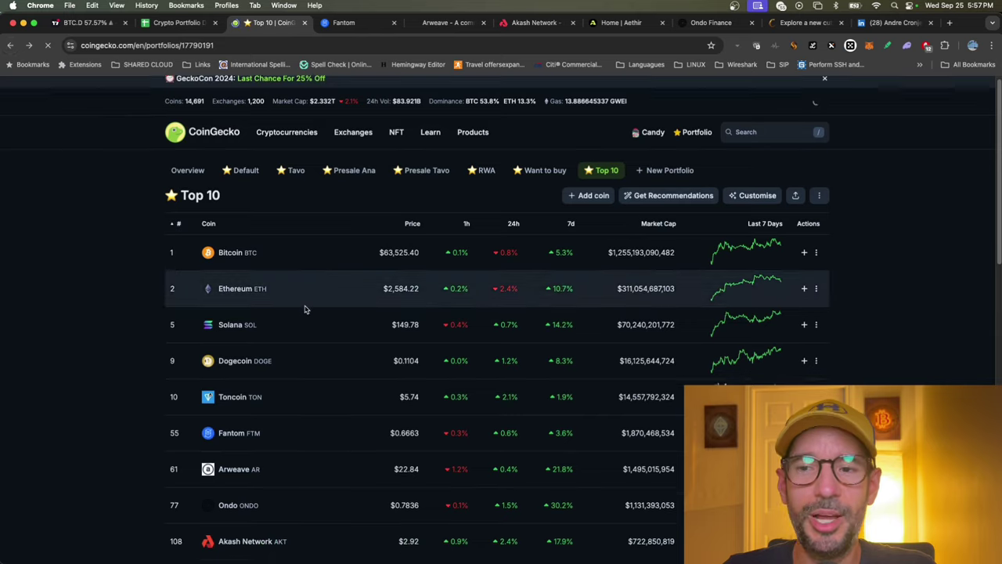
scroll(306, 308, "down", 3)
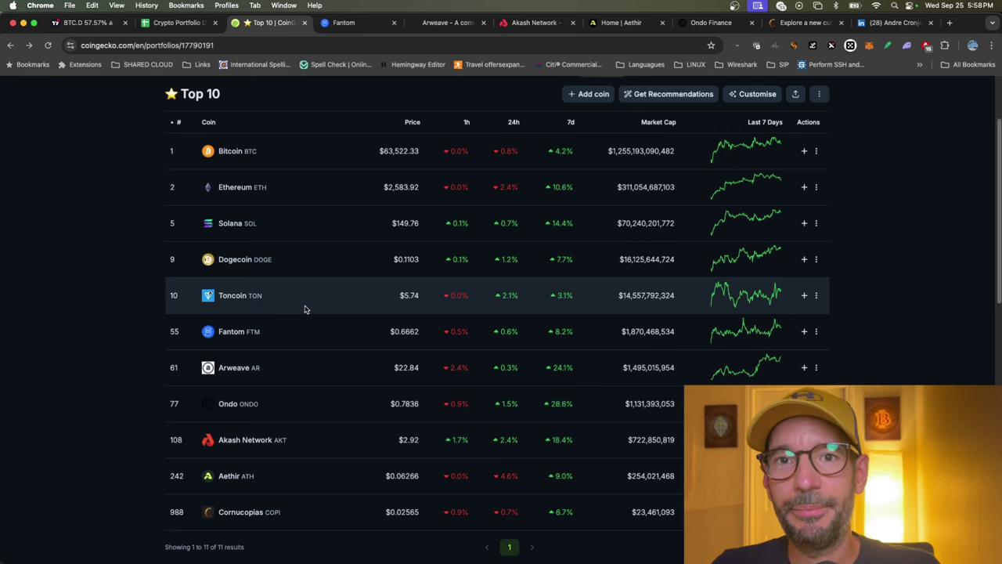
Step: Return to the portfolio spreadsheet, review the predicted returns on the Prediccion sheet, and bring up the Intermediate sheet
left_click(190, 28)
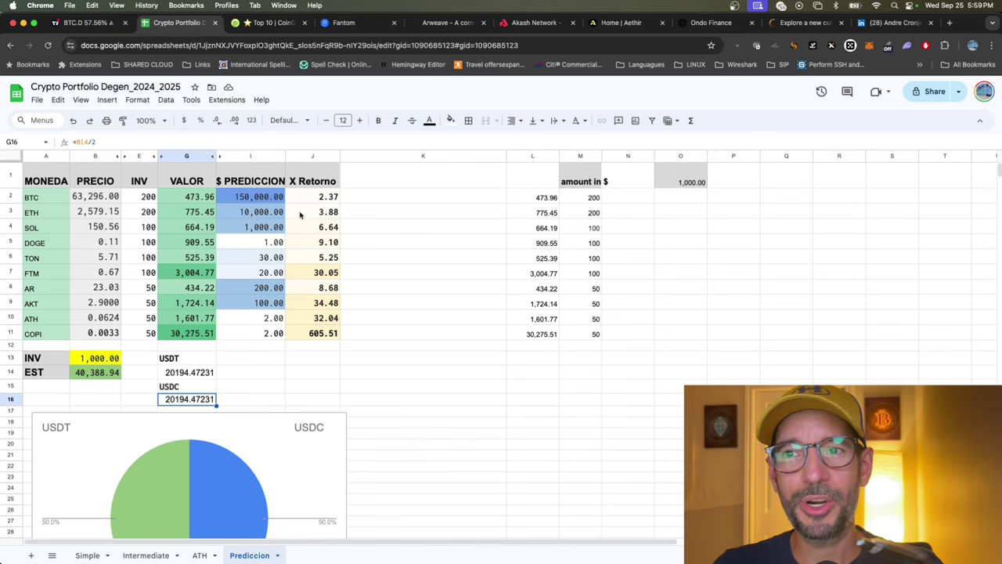
scroll(303, 217, "down", 1)
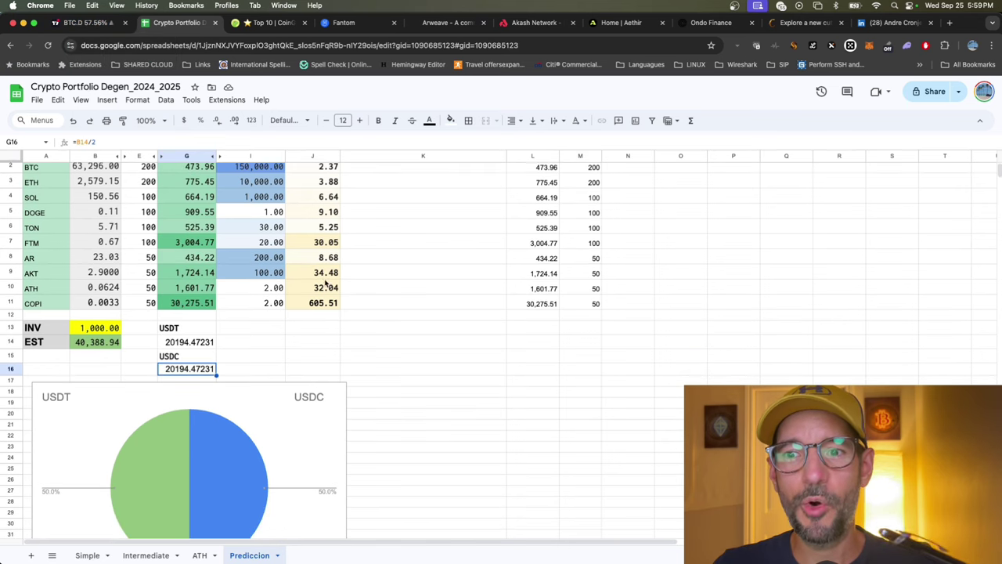
left_click(145, 555)
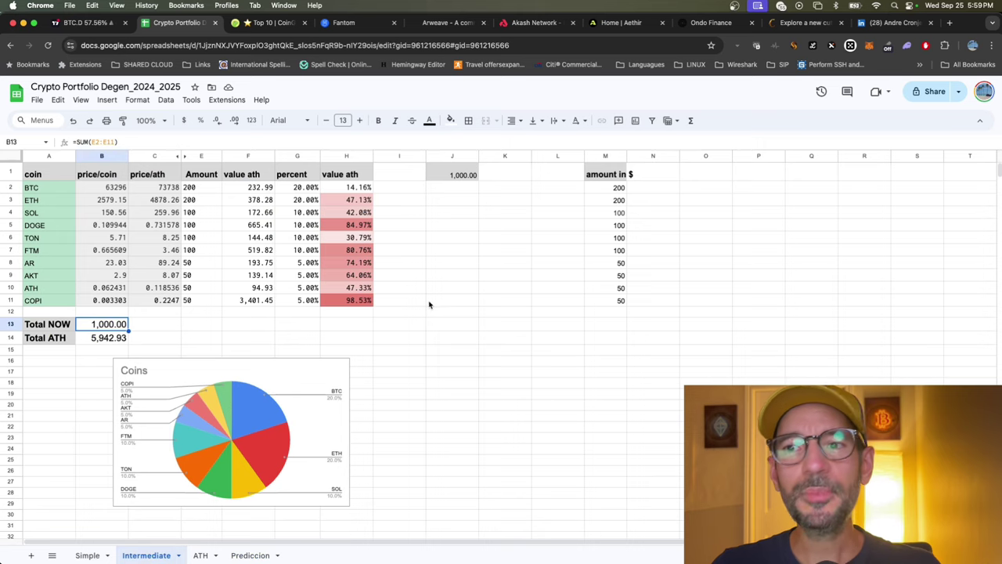